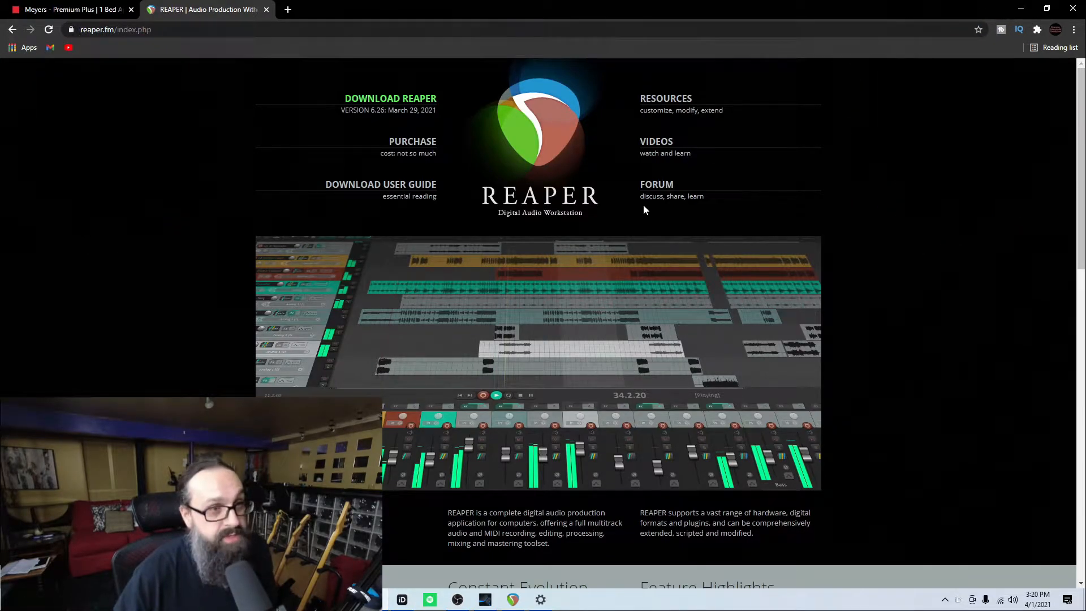
- Download the ReaPlugs VST v2.36 64-bit installer from the ReaPlugs page of reaper.fm
scroll(540, 259, "down", 15)
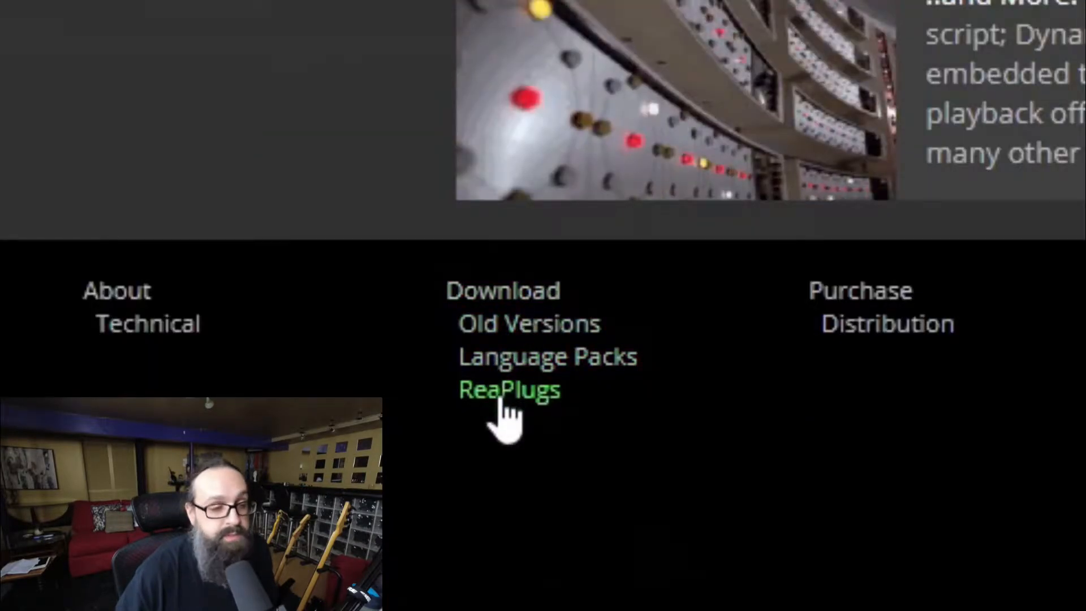
left_click(502, 396)
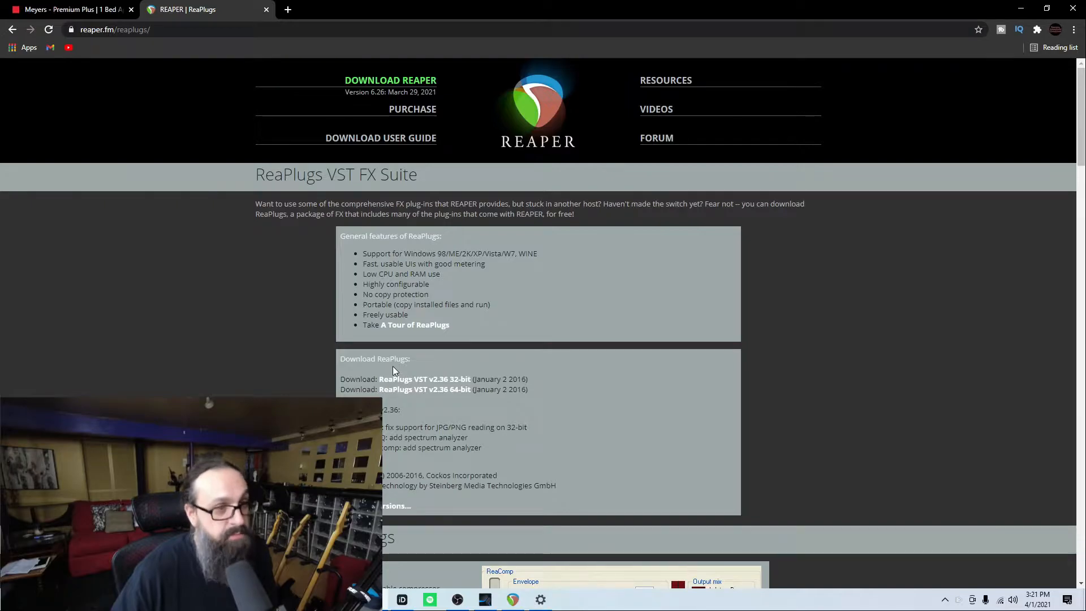
left_click(457, 394)
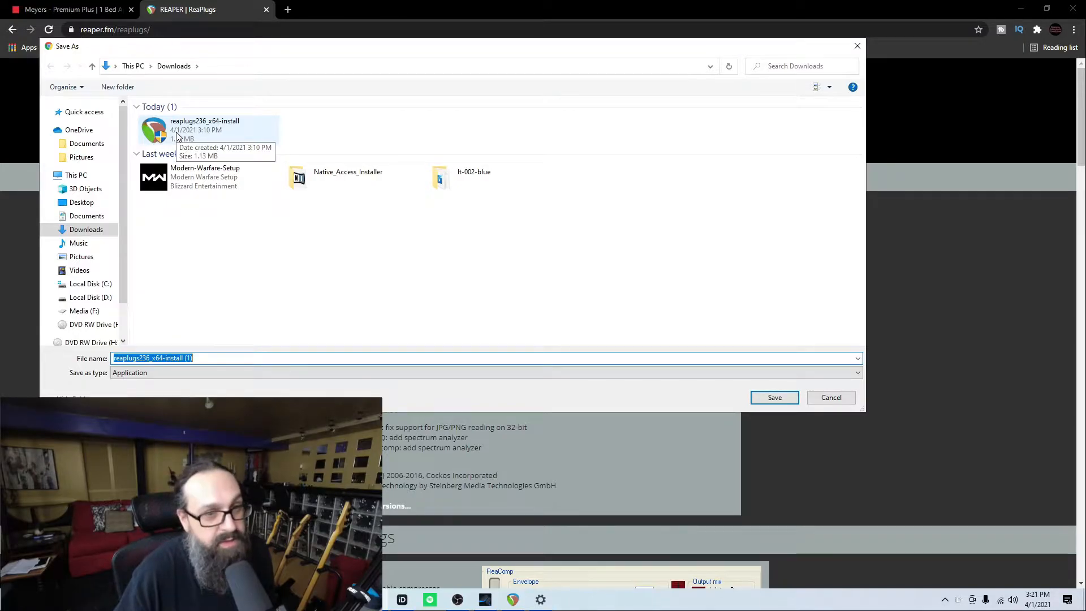
left_click(774, 397)
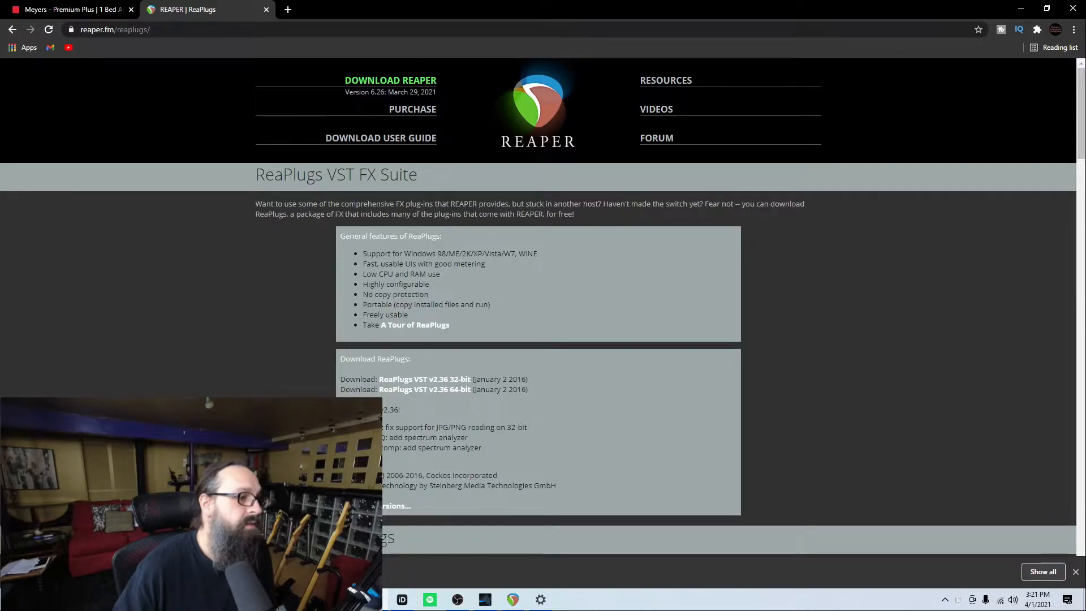
- Launch the downloaded ReaPlugs installer and review the list of components to install
left_click(156, 535)
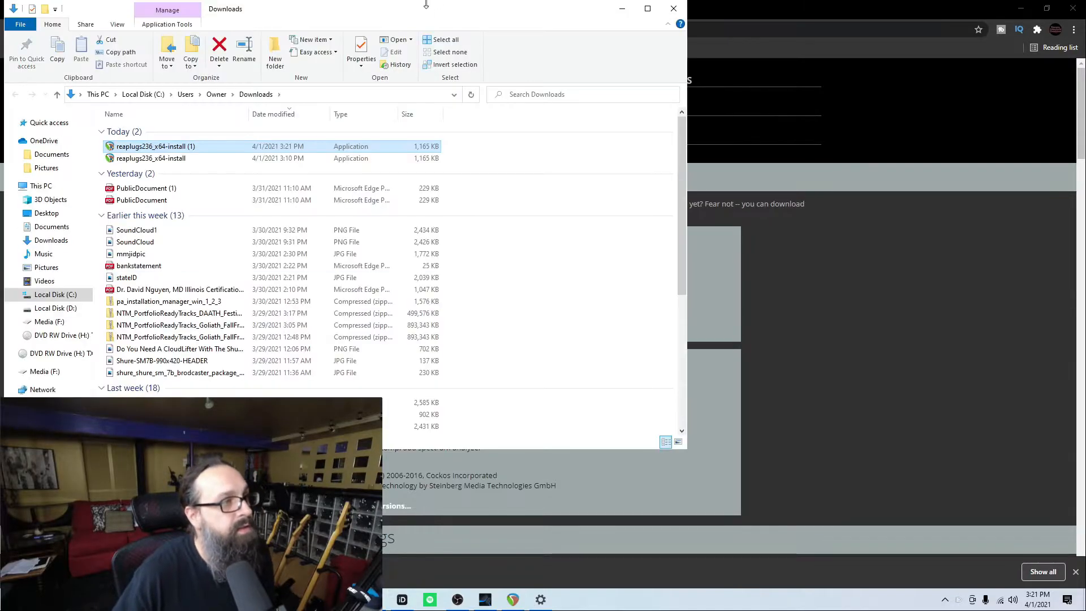
double_click(168, 148)
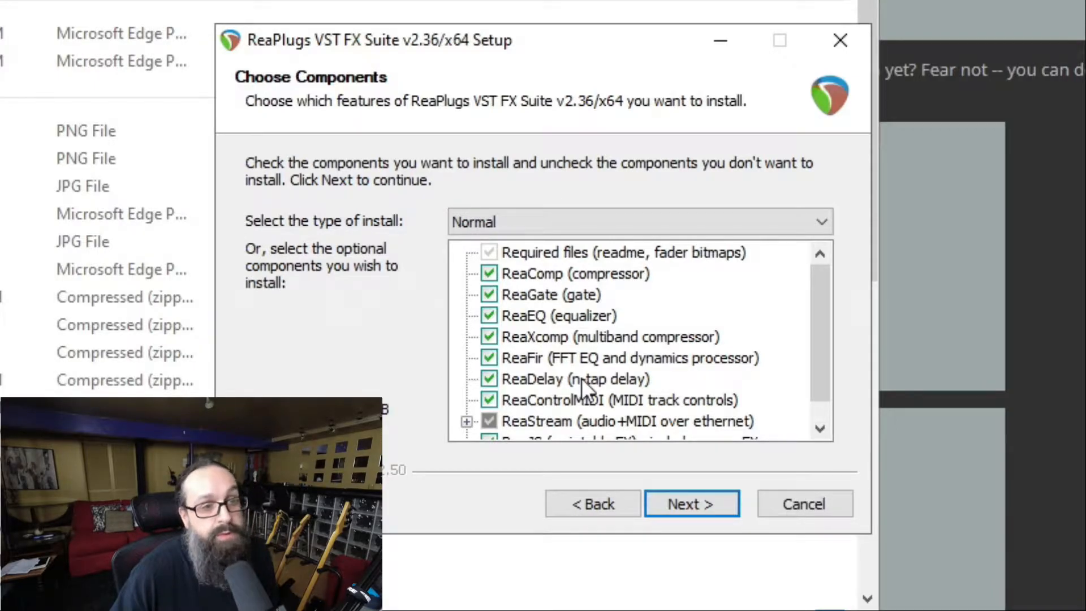
scroll(581, 378, "down", 1)
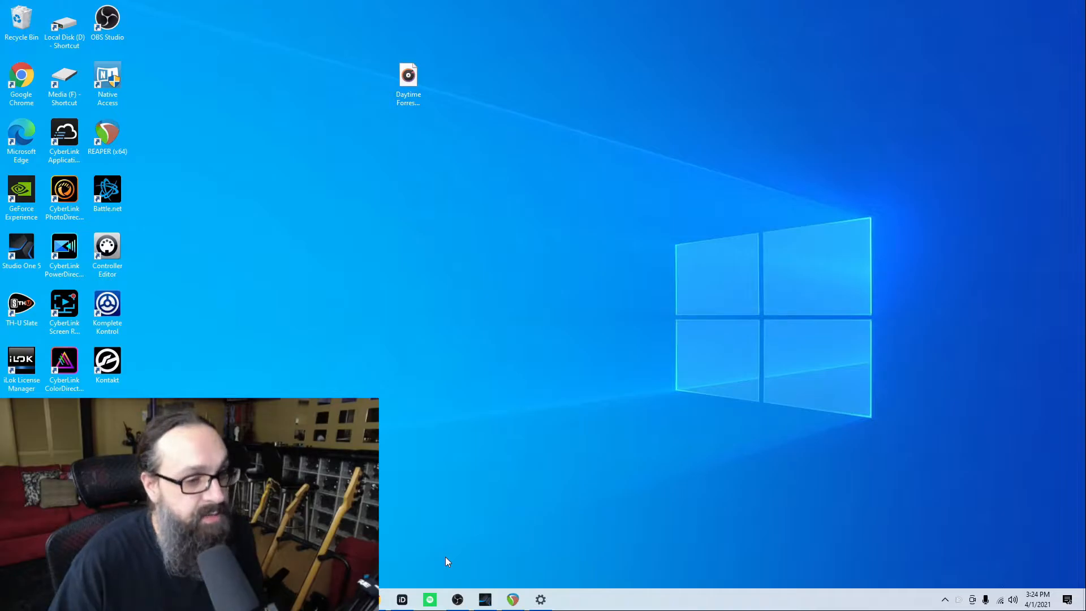
- In OBS, add a new Audio Output Capture source named DAW
left_click(458, 599)
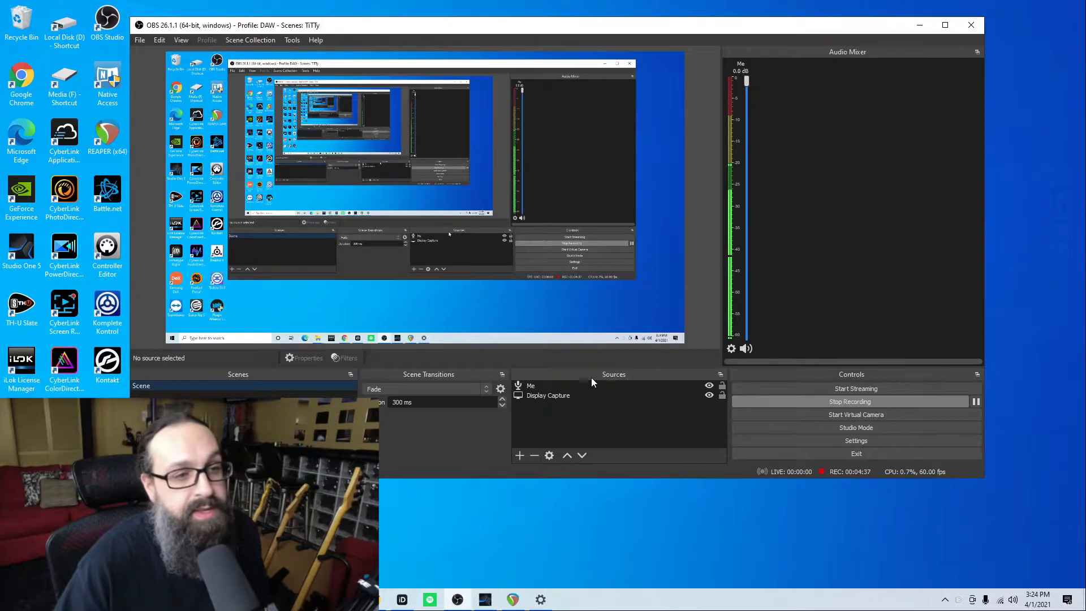
left_click(518, 458)
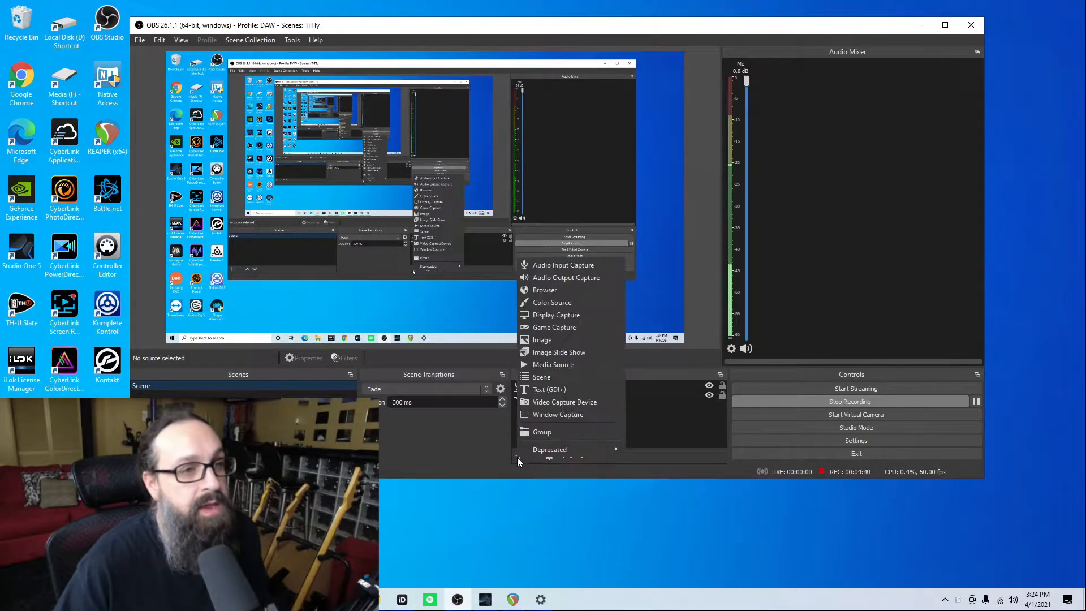
left_click(570, 282)
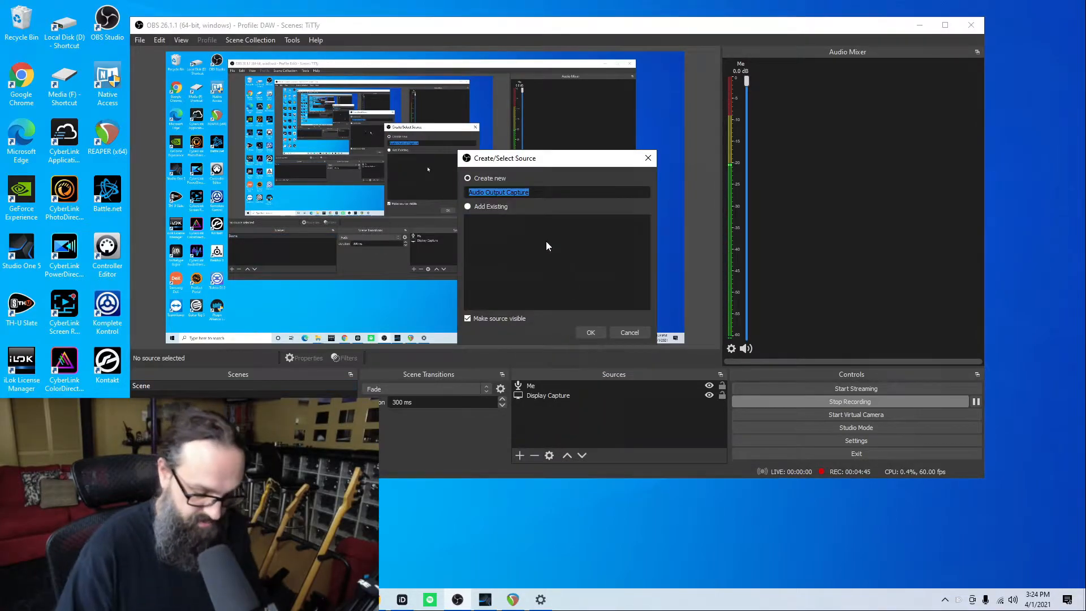
key("BackSpace")
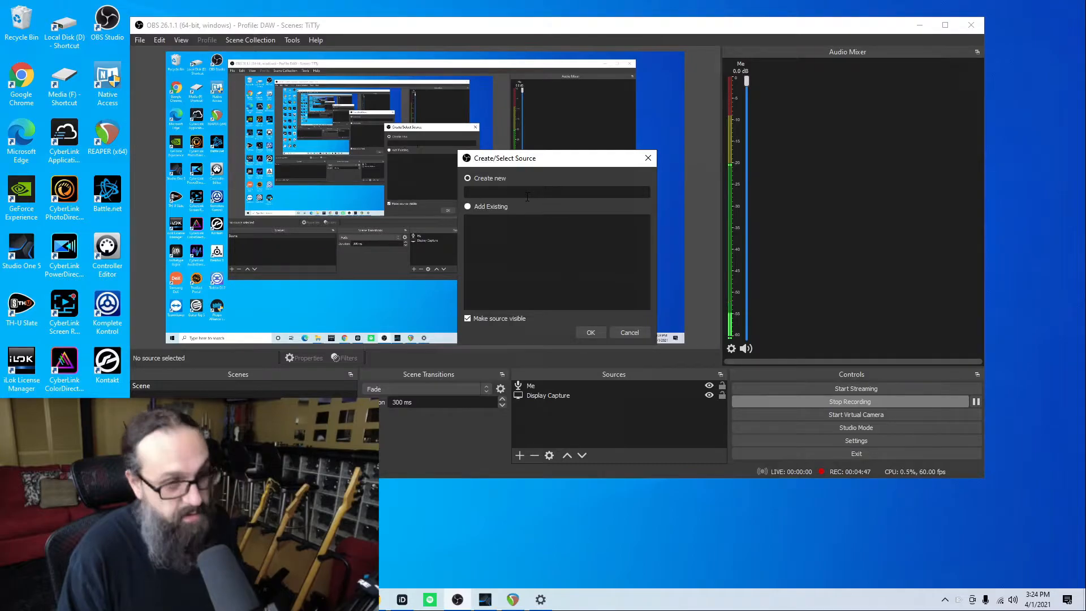
type("DAW")
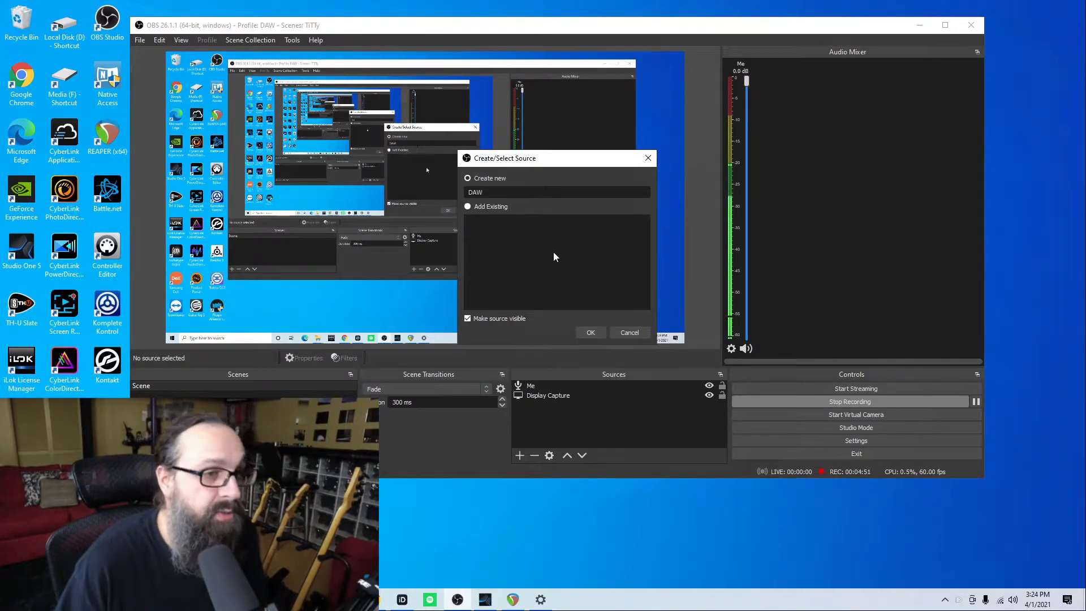
left_click(590, 332)
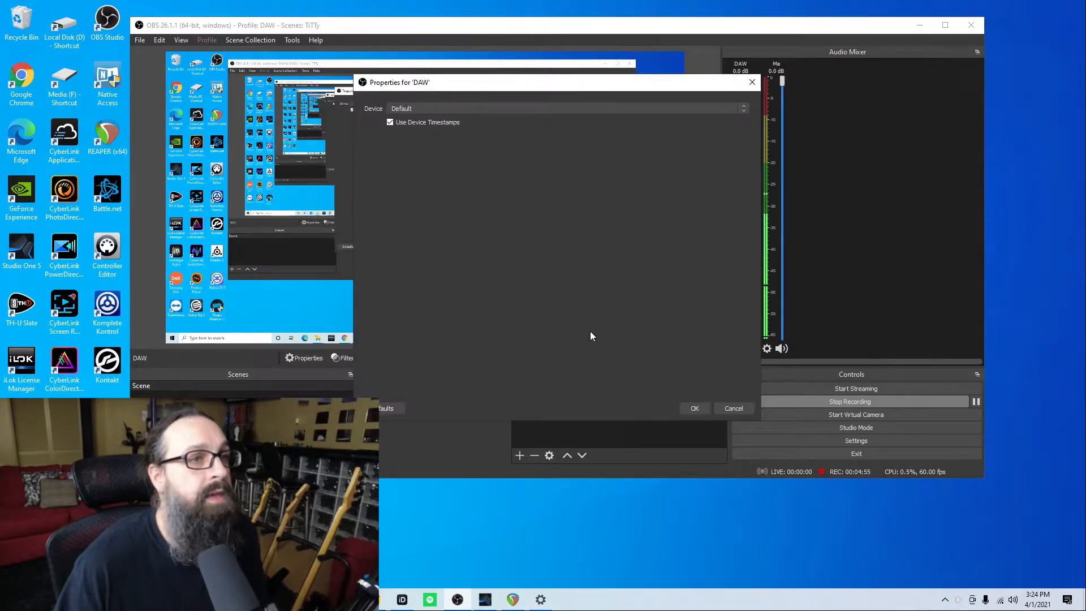
- Set the DAW source's device to Output 1/2 (Audient iD44)
left_click(508, 110)
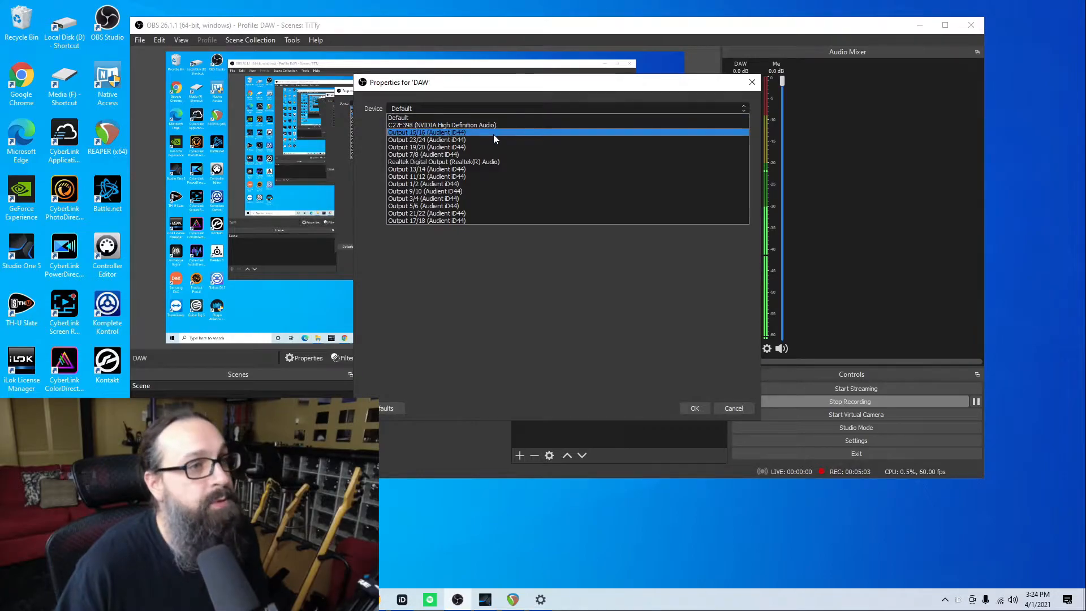
left_click(470, 183)
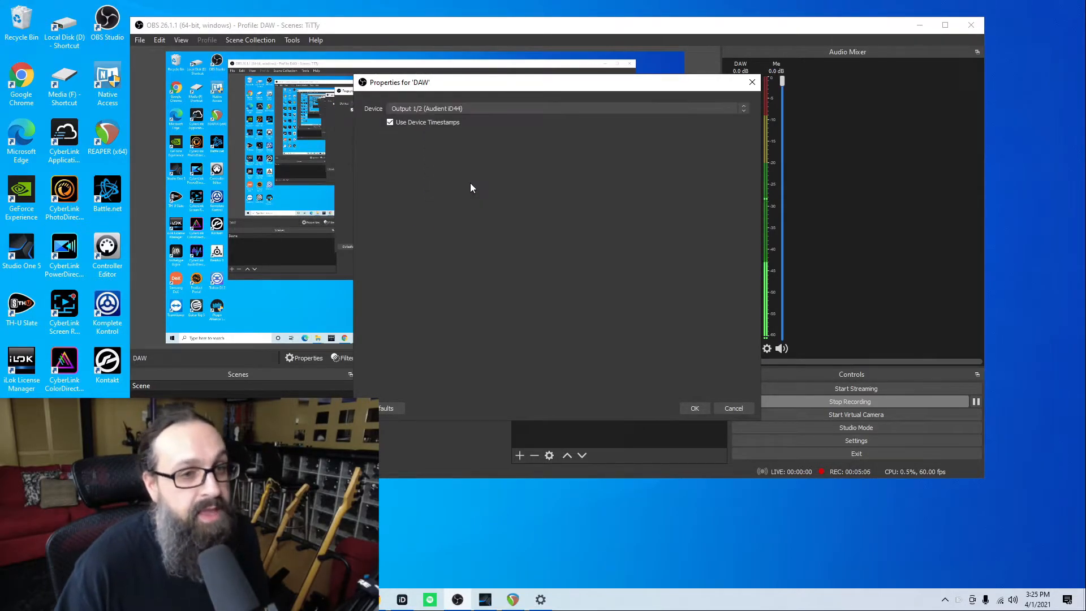
left_click(695, 408)
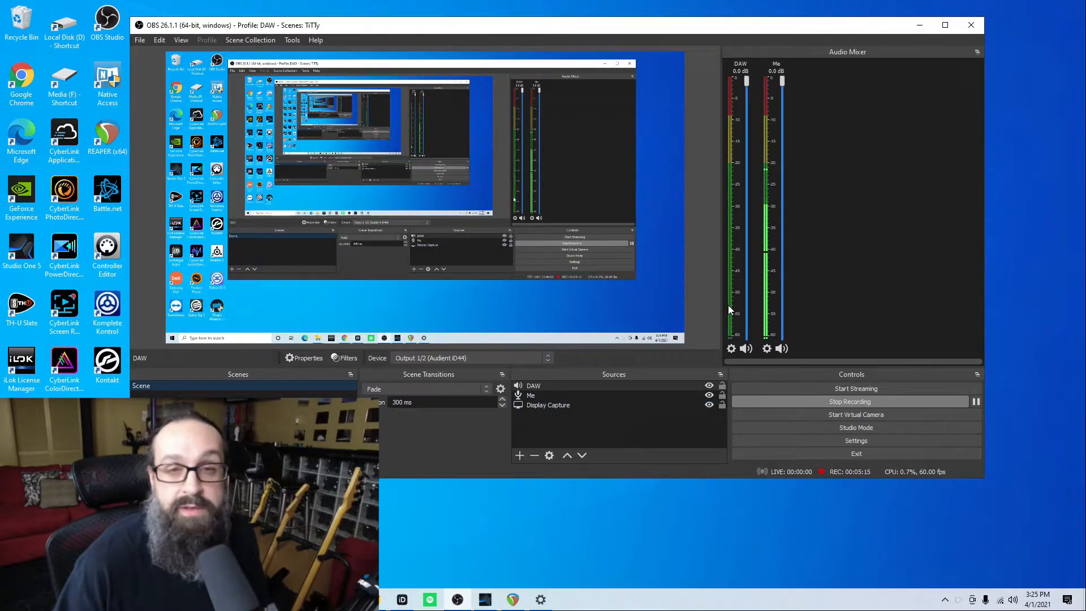
- Open the DAW source's filters and add a VST 2.x Plug-in filter with its default name
left_click(731, 349)
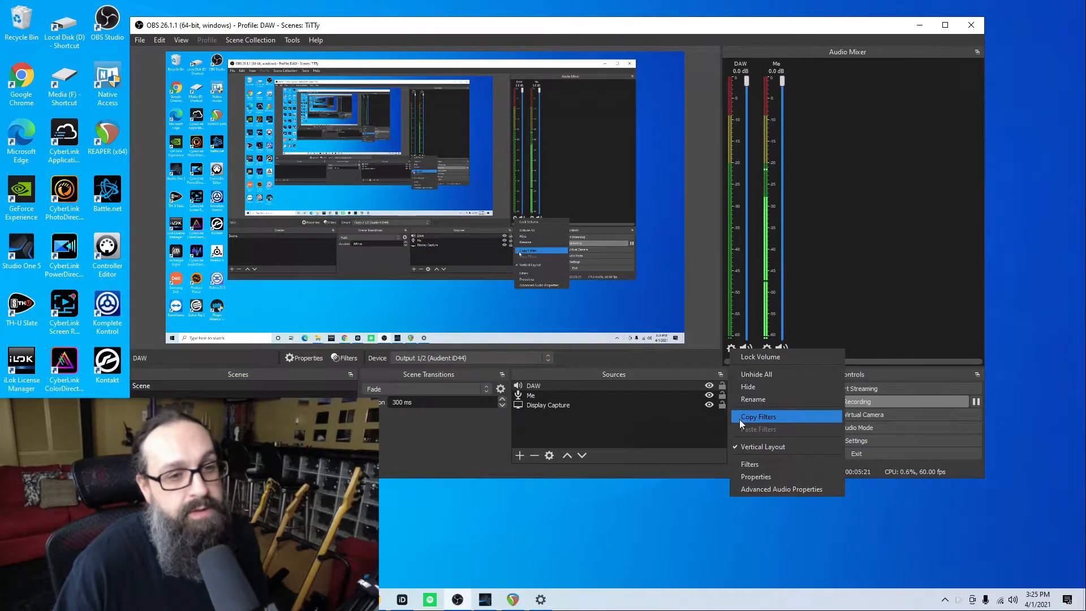
left_click(751, 463)
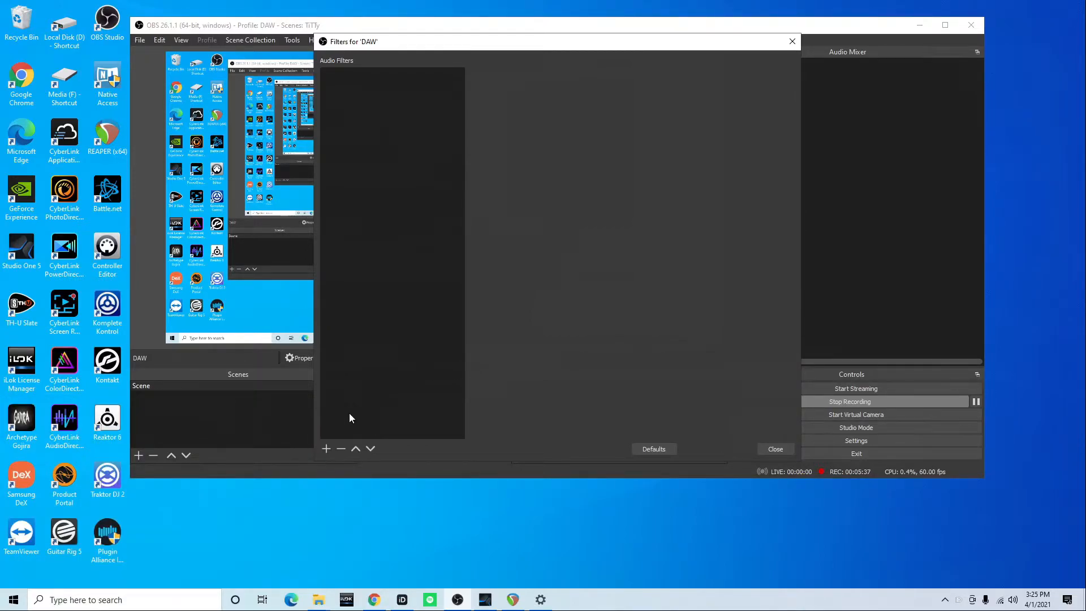
left_click(325, 449)
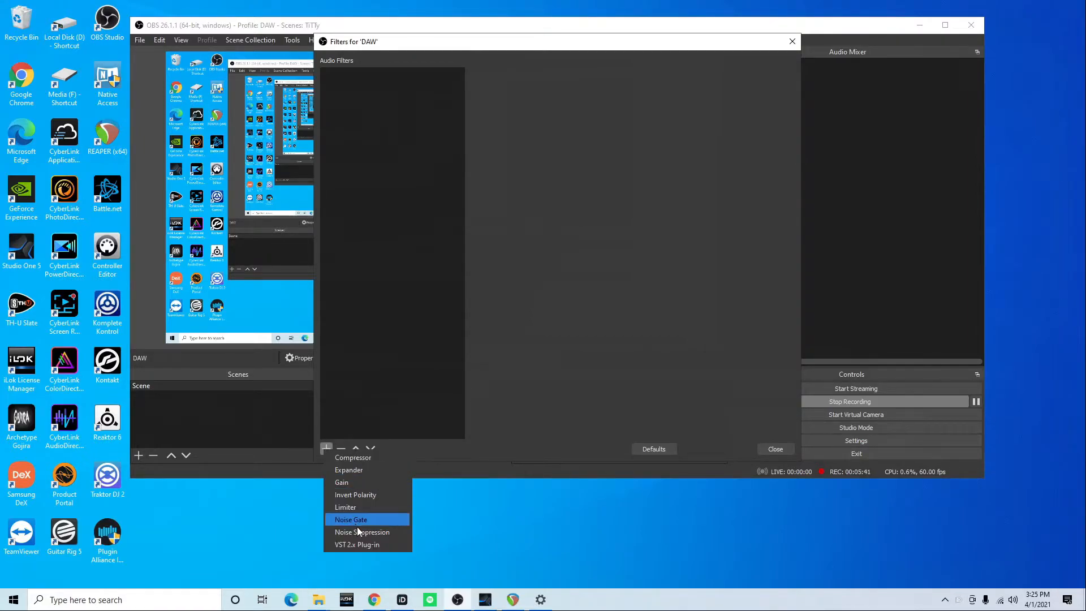
left_click(392, 542)
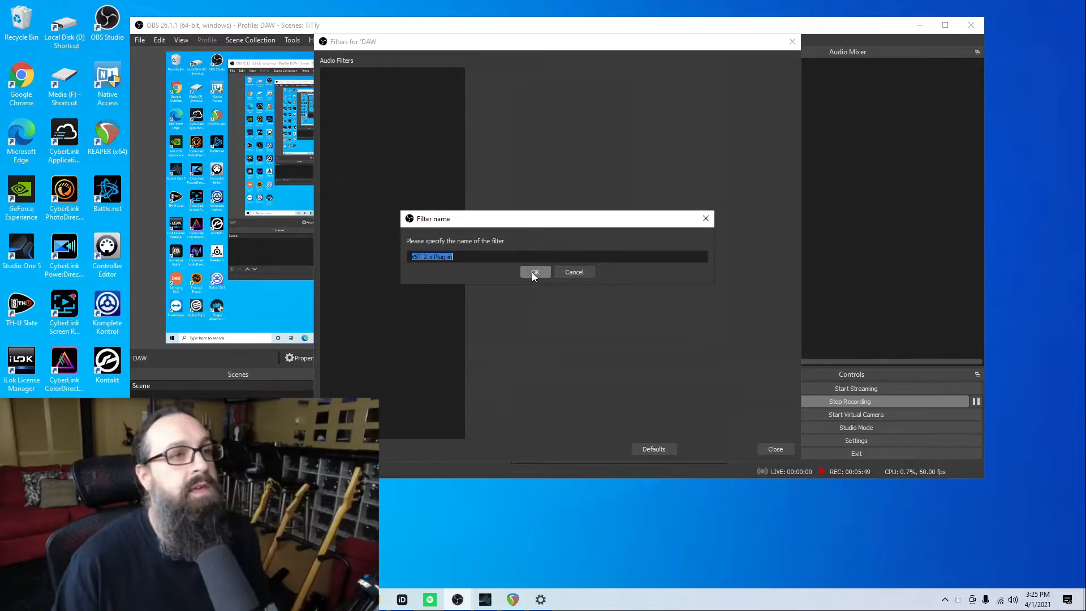
left_click(535, 272)
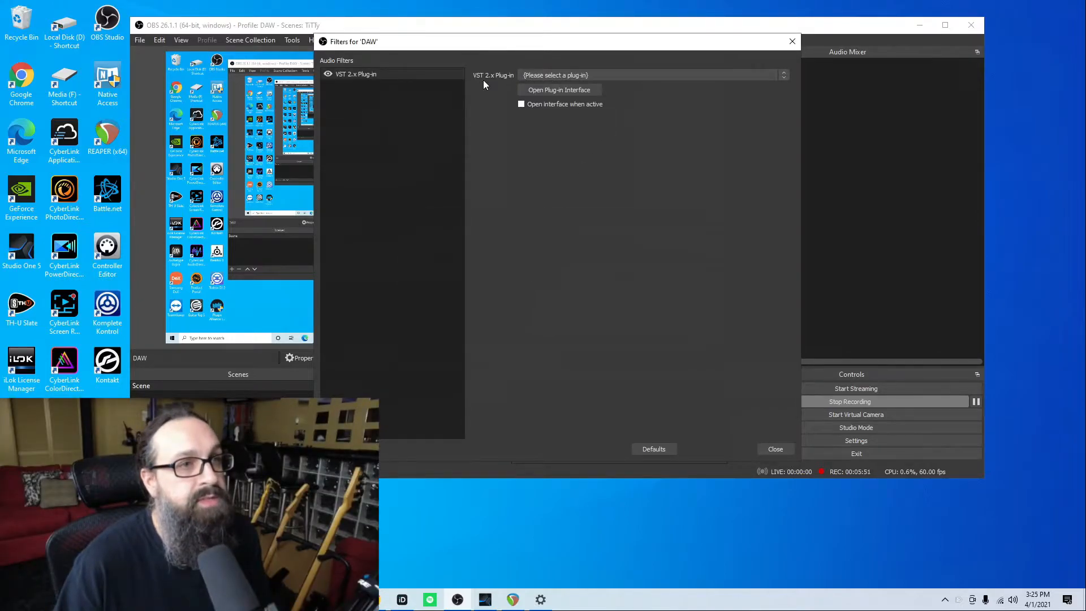
- Choose reastream-standalone as the filter's plug-in and open the plug-in interface
left_click(622, 76)
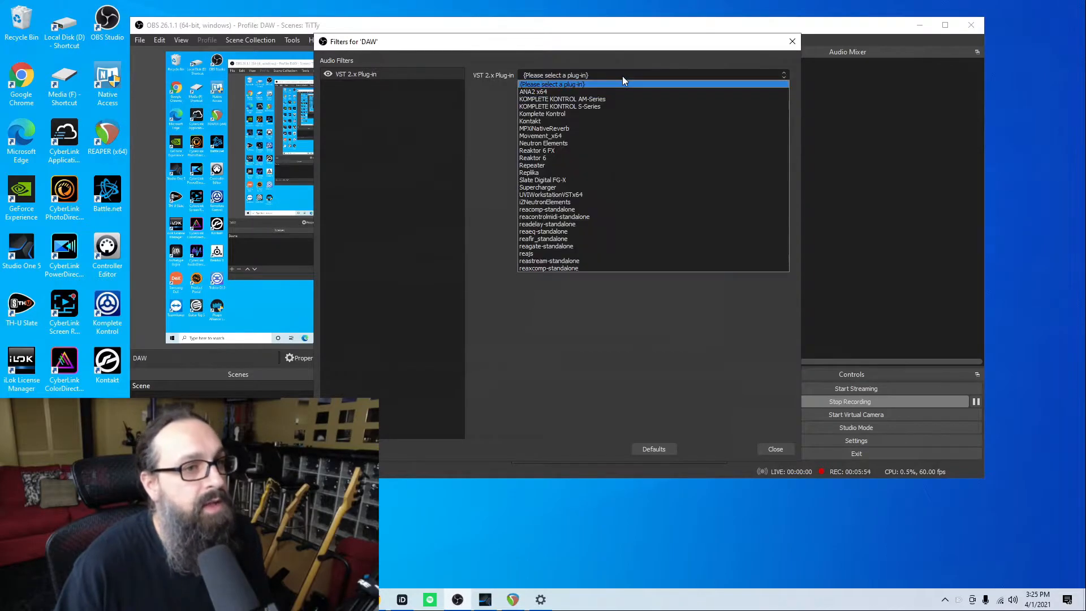
left_click(578, 261)
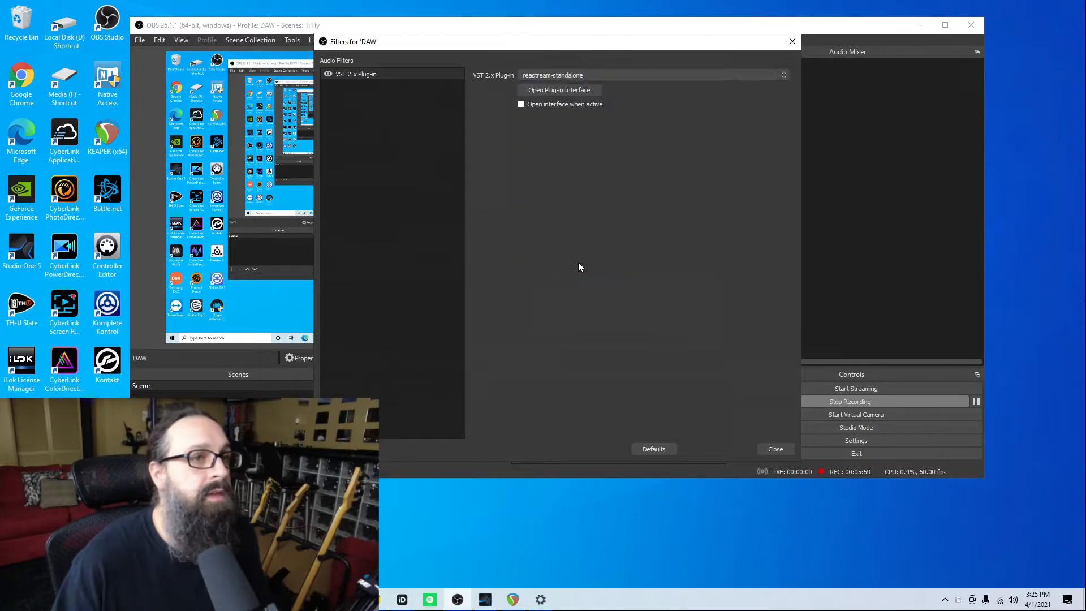
left_click(553, 90)
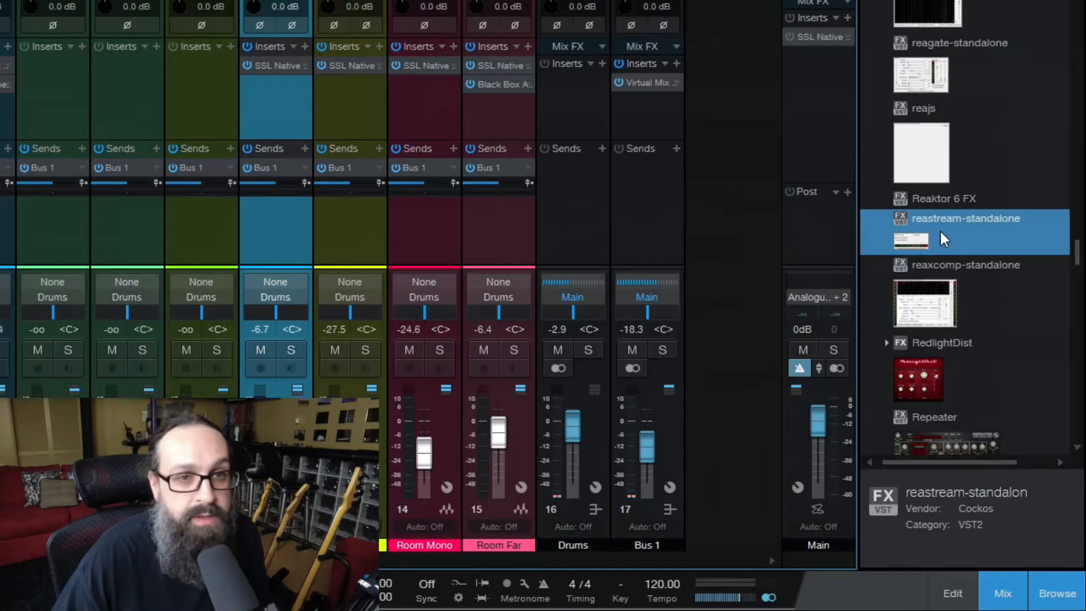
- Insert reastream-standalone on the Main channel in Studio One and set it to send audio to local broadcast
left_click_drag(939, 228, 816, 224)
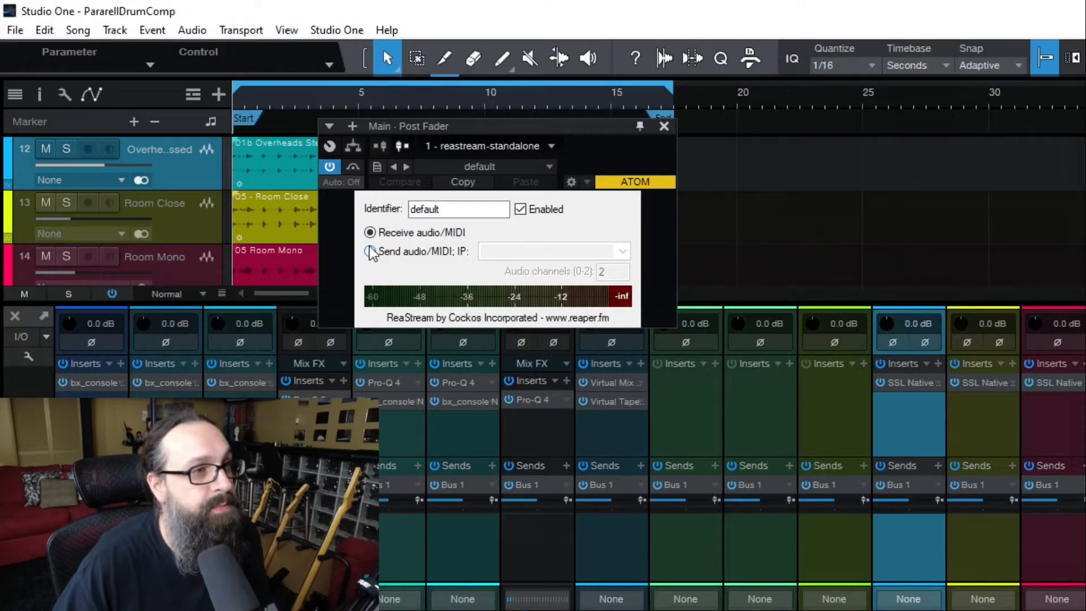
left_click(370, 251)
left_click(622, 253)
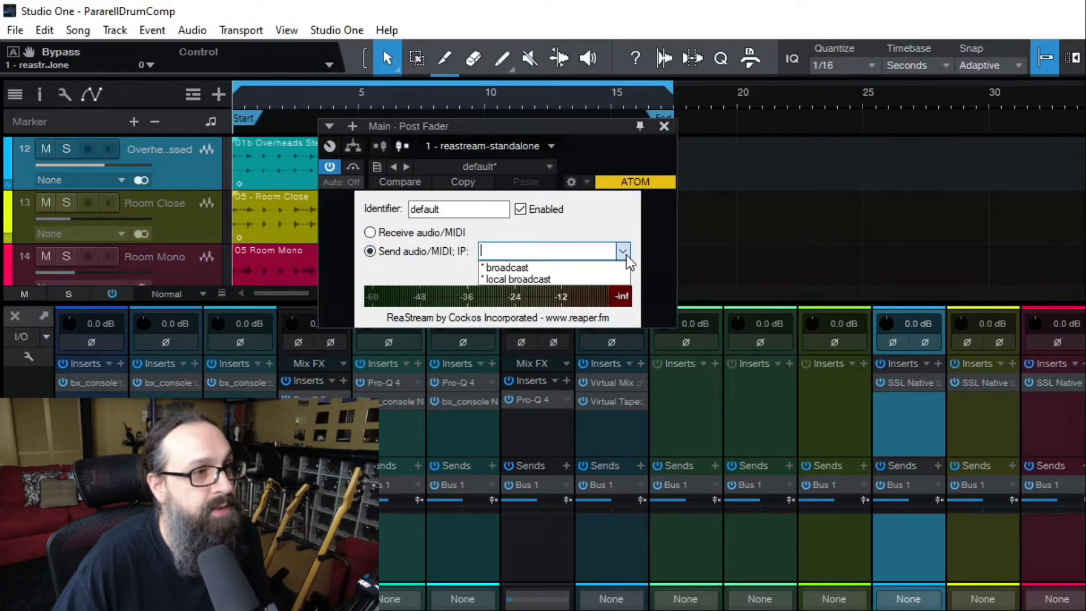
left_click(560, 280)
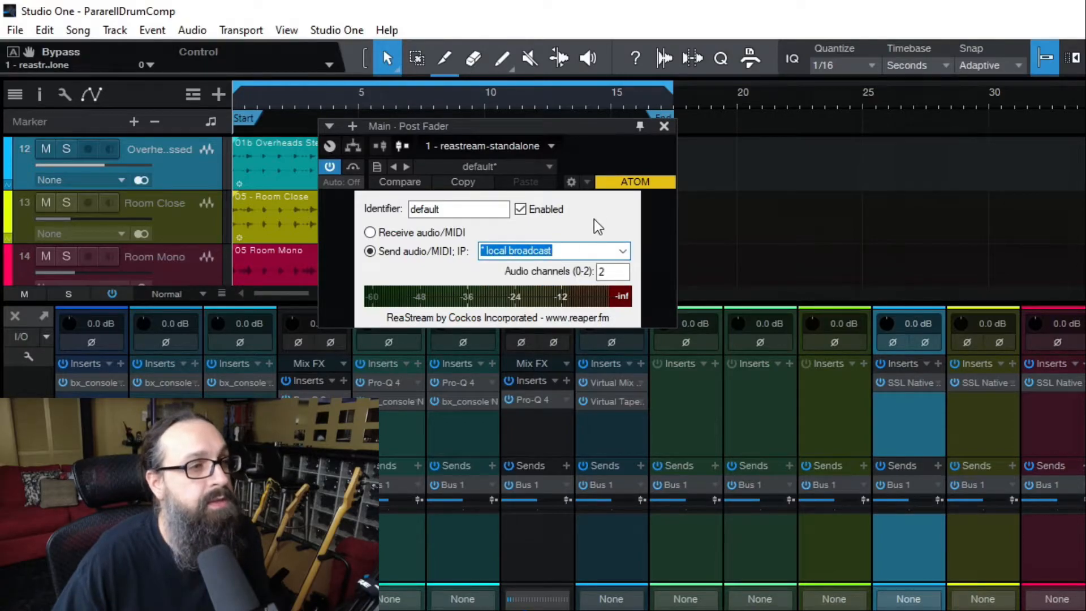
left_click(440, 257)
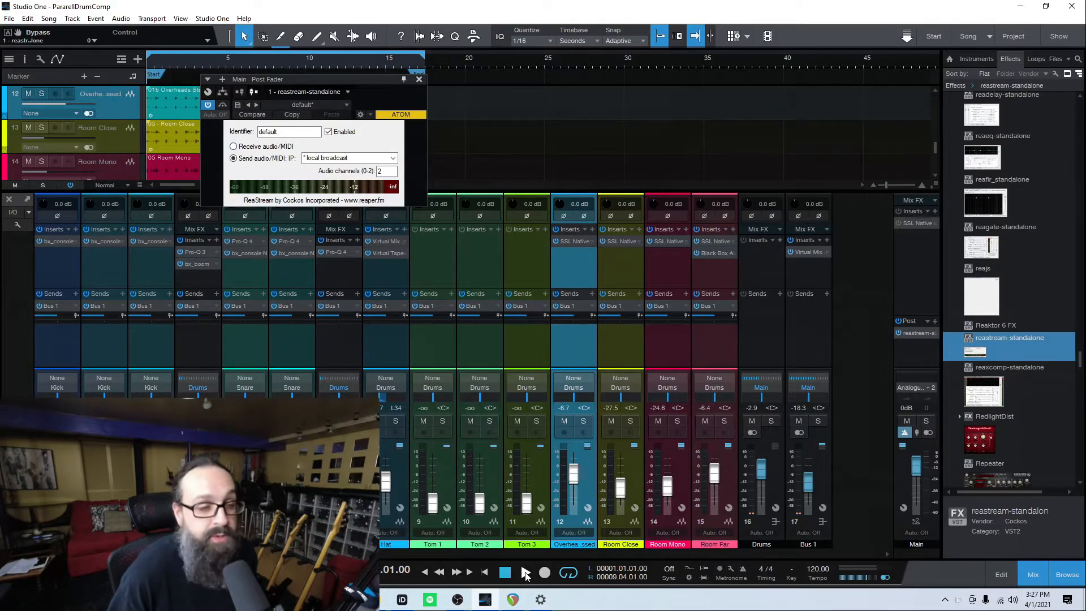
- Start song playback to test the stream, then close the OBS filters window for DAW
left_click(525, 573)
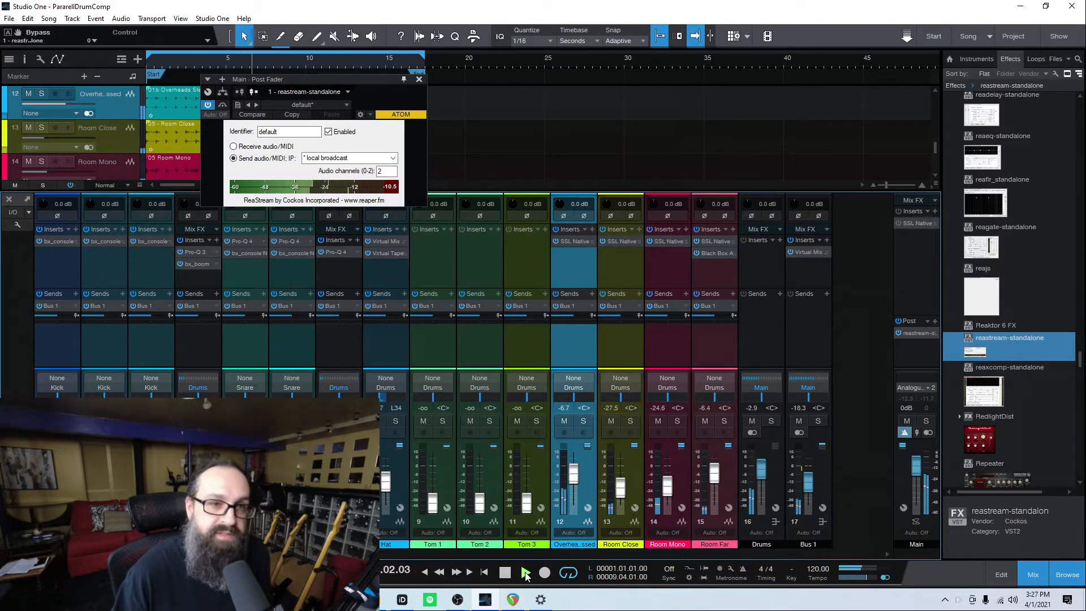
left_click(462, 603)
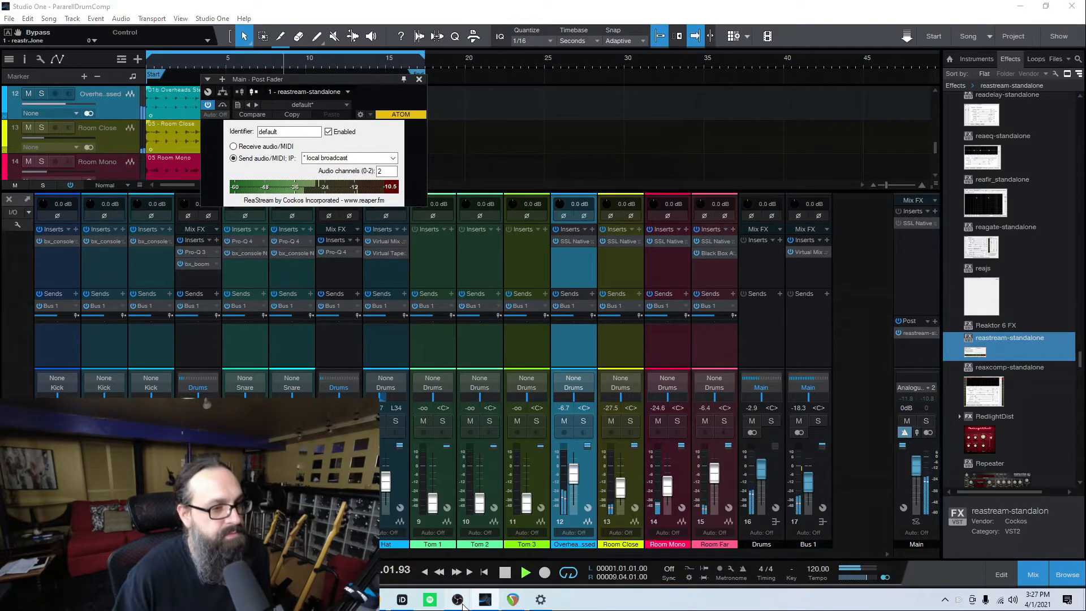
left_click(418, 554)
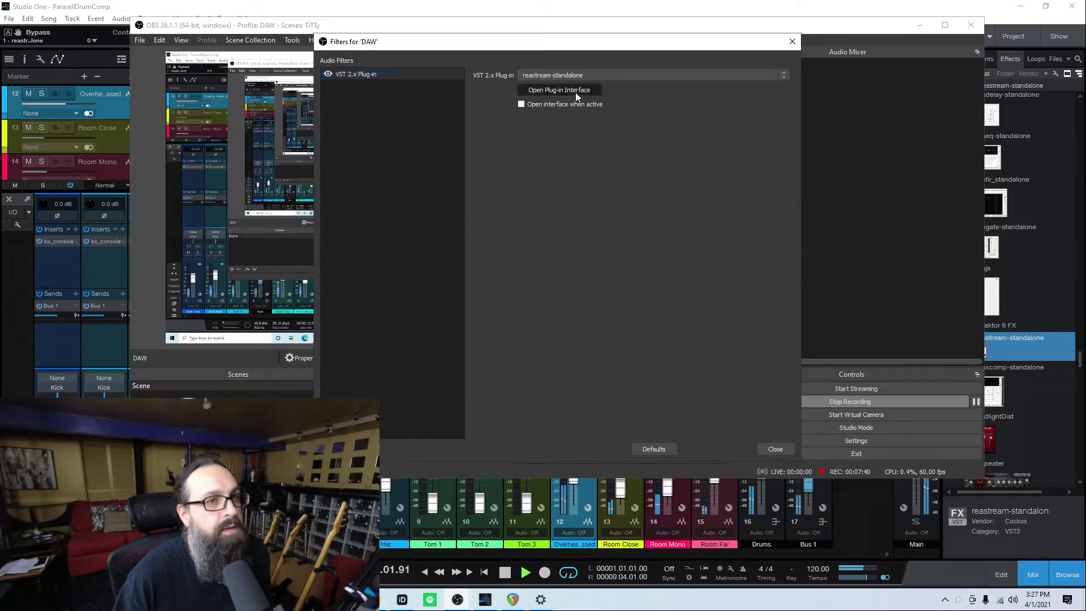
left_click(792, 41)
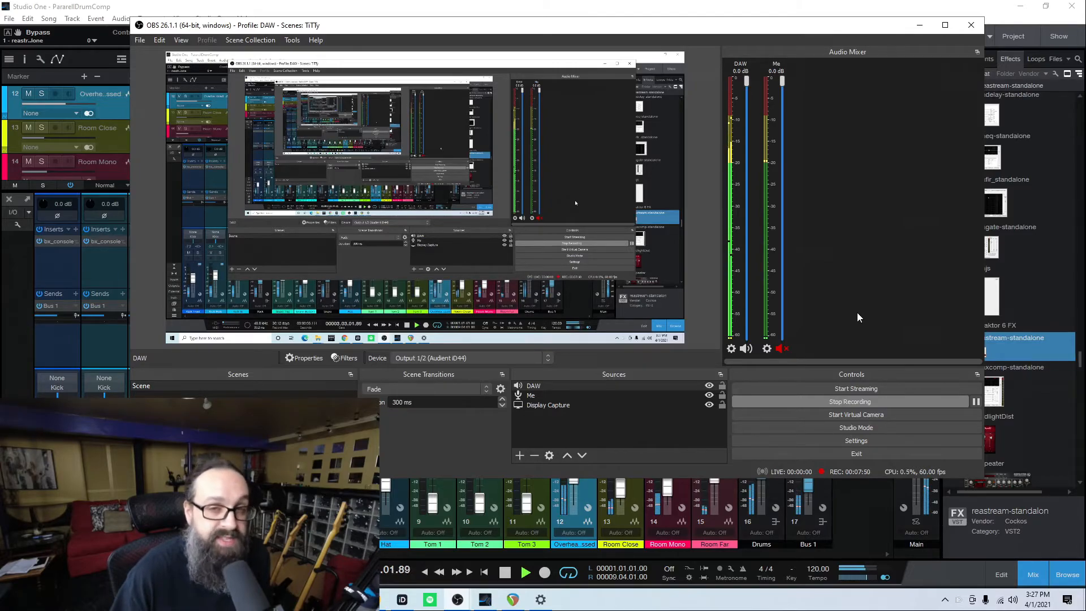
- Open Windows Settings, go to System > Sound, and open App volume and device preferences
left_click(603, 600)
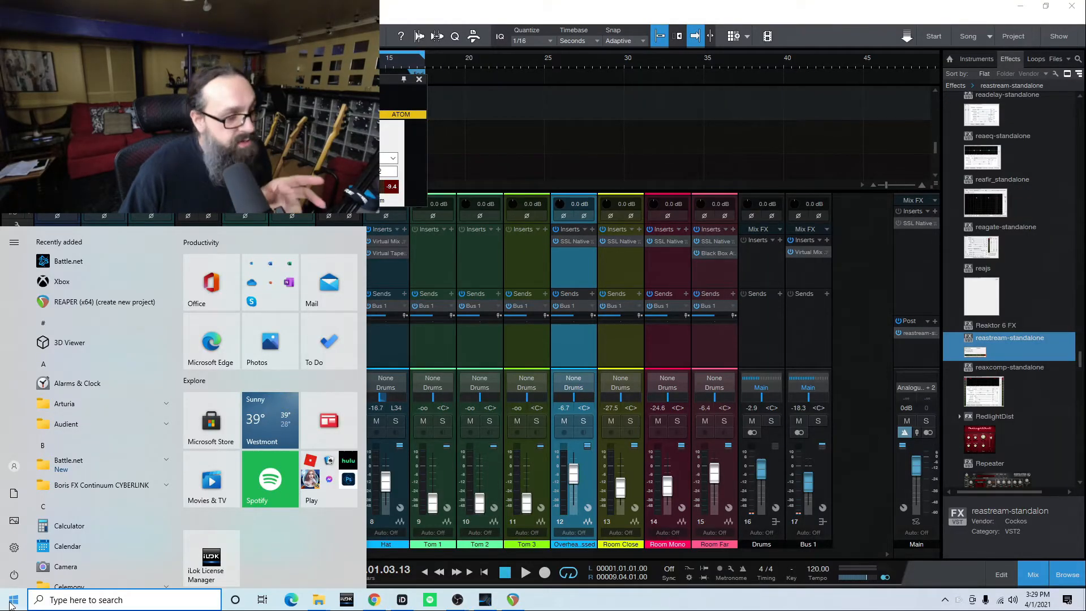
left_click(14, 547)
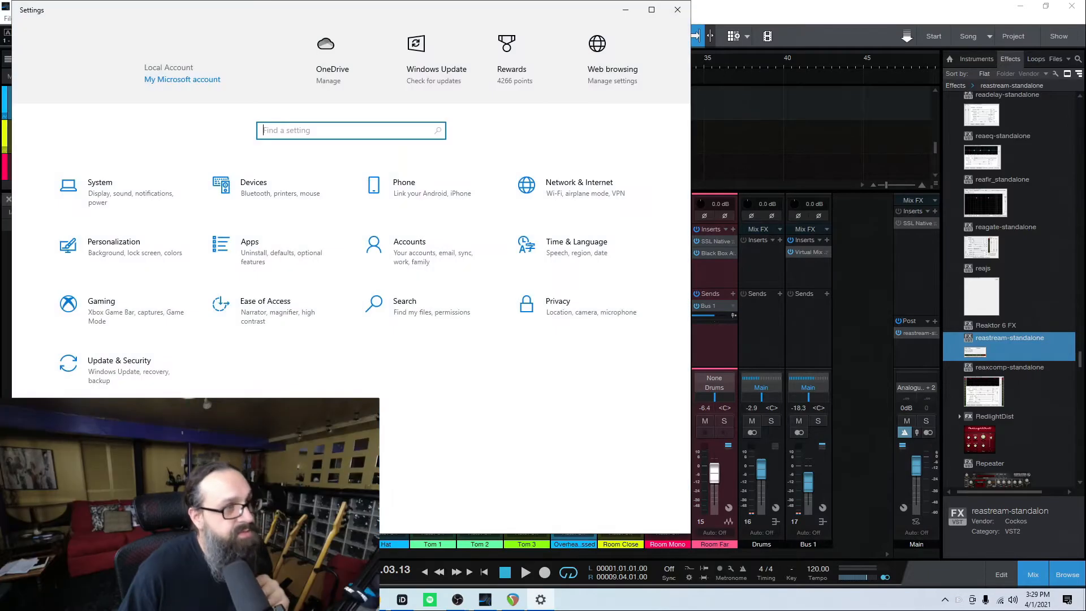
left_click(104, 195)
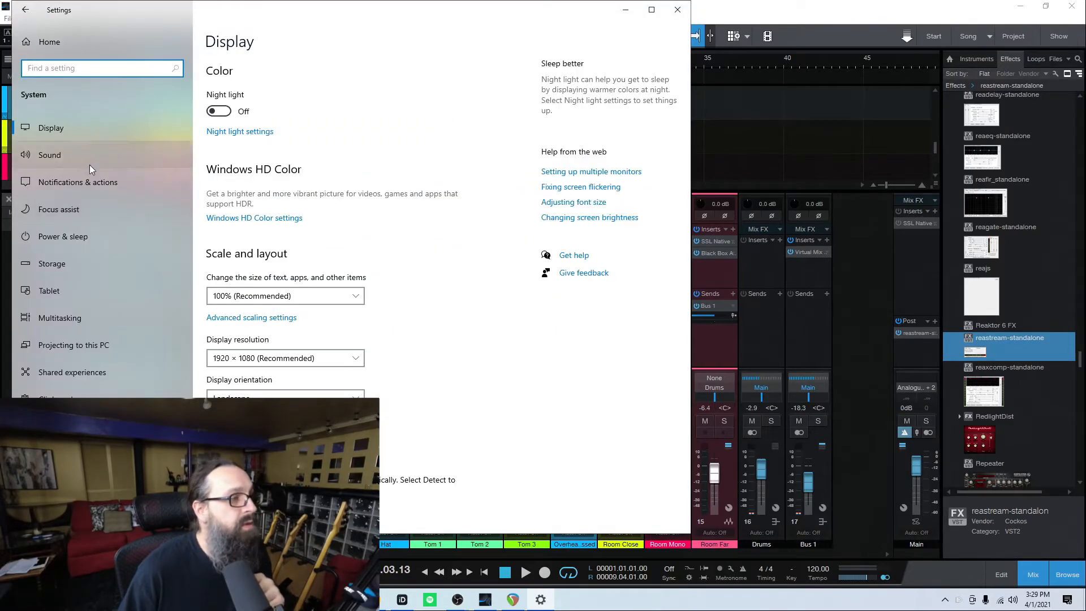
left_click(73, 152)
scroll(468, 280, "down", 3)
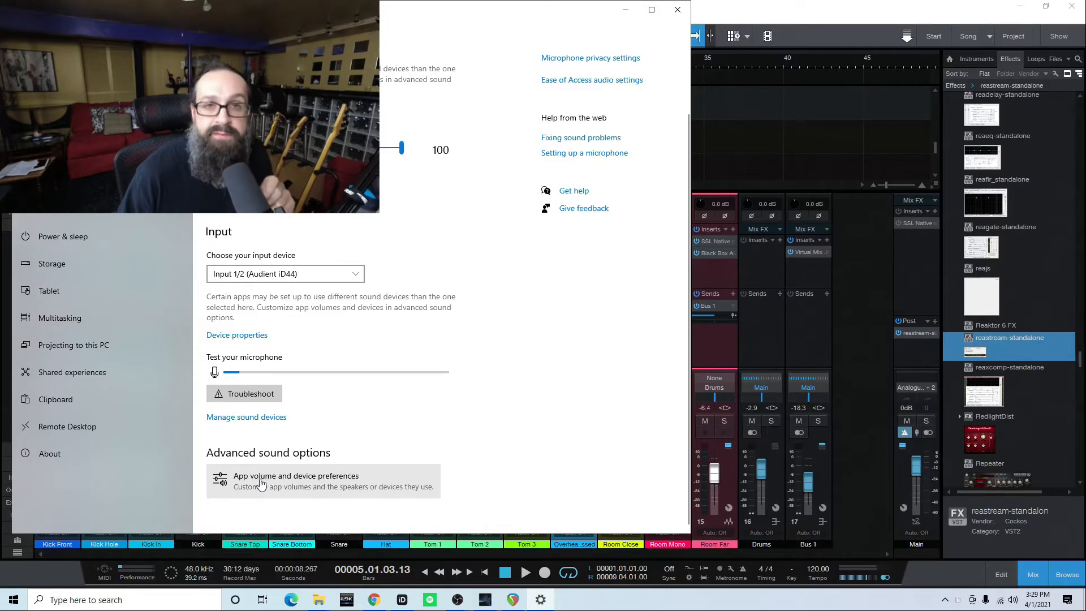
left_click(261, 484)
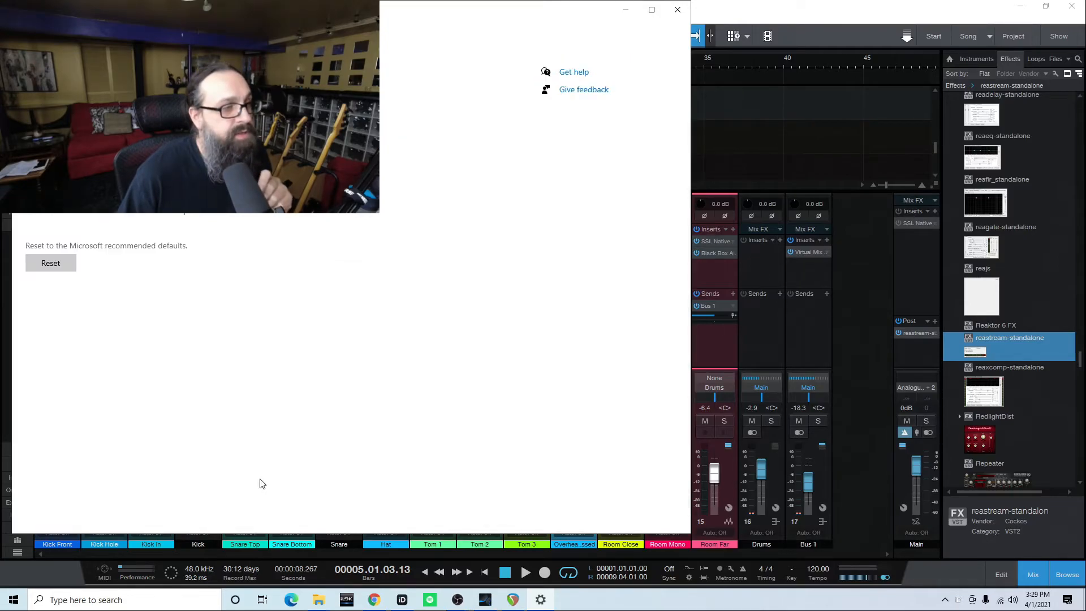